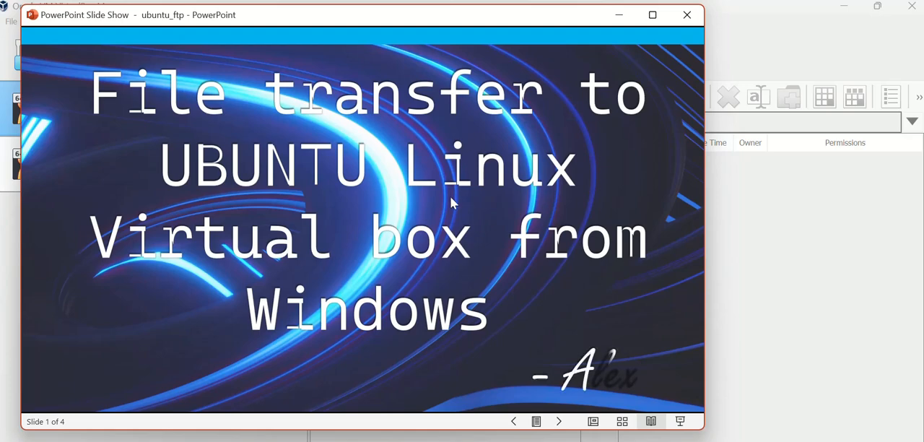
- Advance the slide show to the Steps slide and reveal its items up to the port forwarding rule
left_click(436, 268)
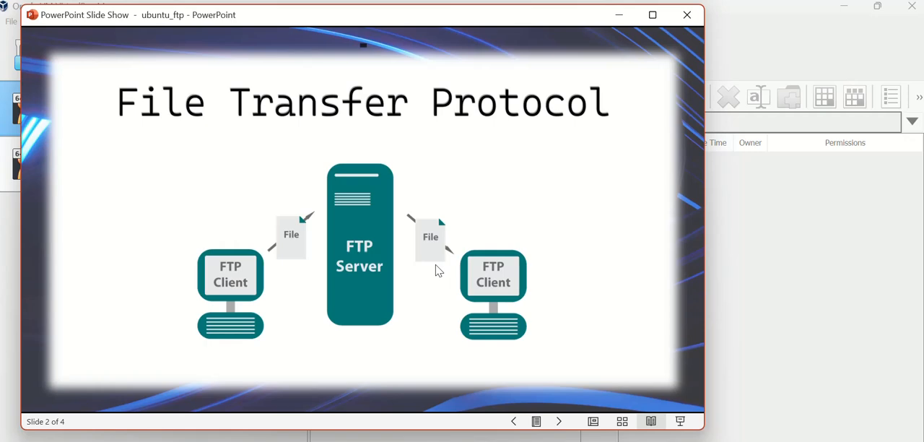
left_click(438, 270)
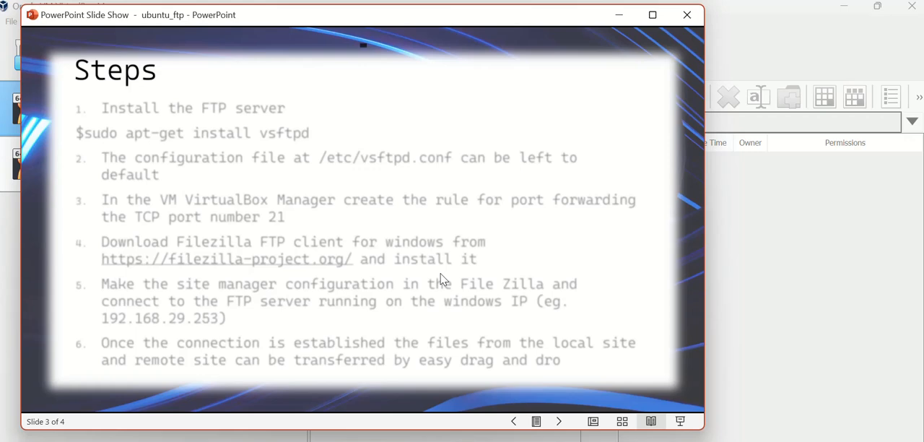
left_click(443, 279)
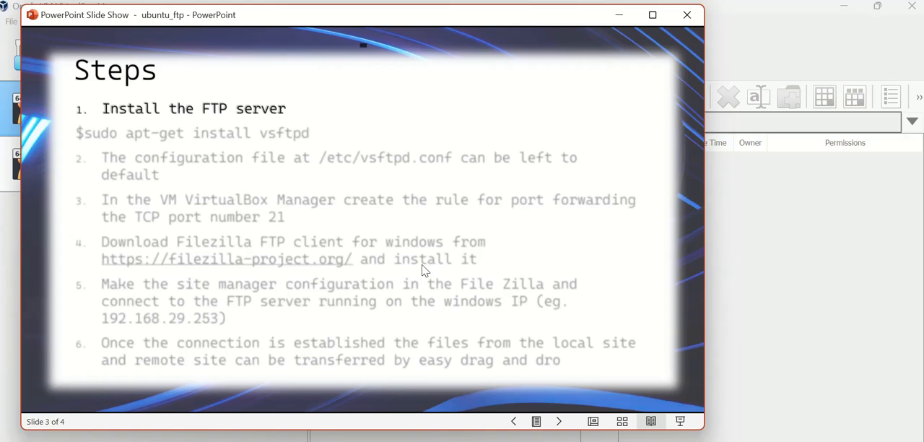
left_click(424, 270)
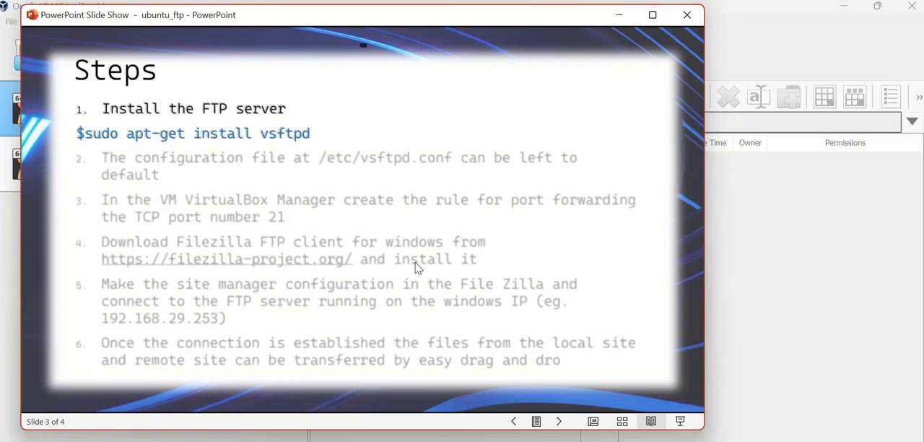
left_click(417, 268)
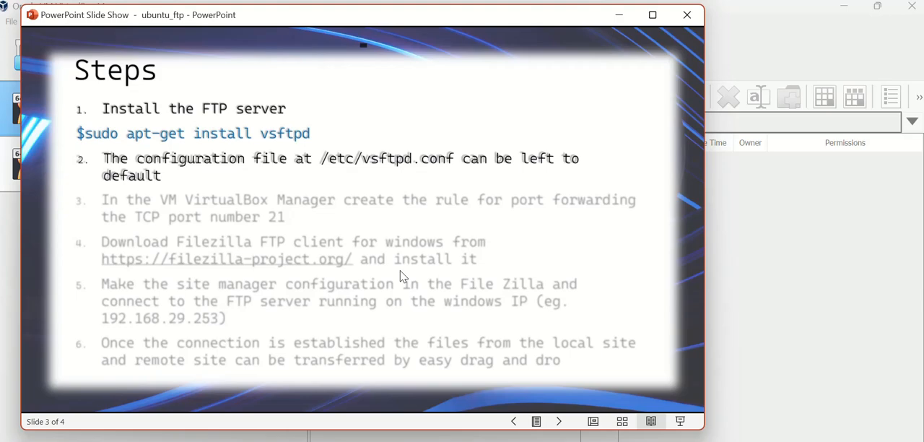
left_click(401, 274)
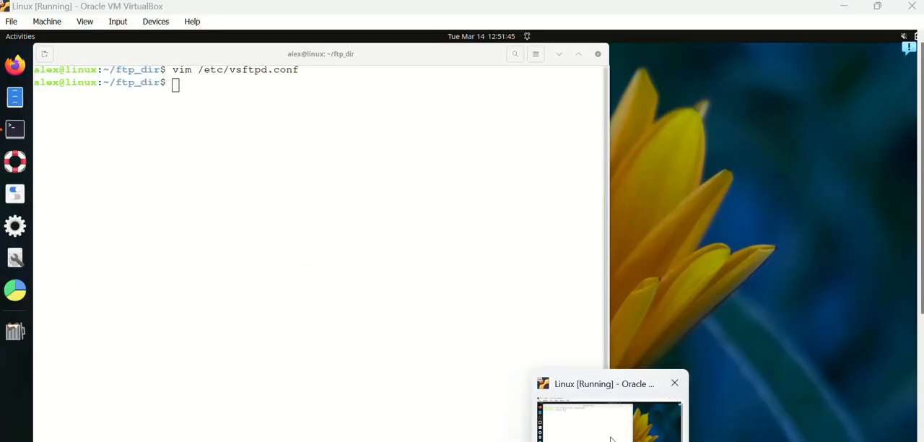
- Switch to the running Linux virtual machine in VirtualBox and unlock its session with the account password
left_click(611, 436)
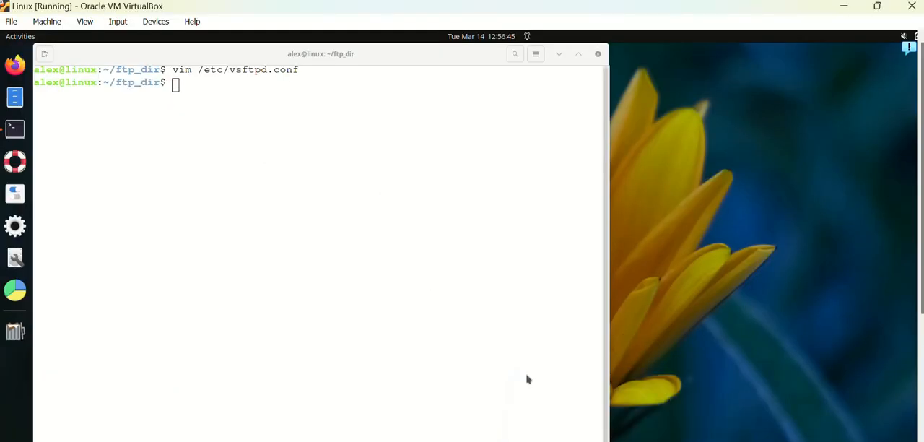
left_click(535, 264)
type("●●●●●●●●")
key("Return")
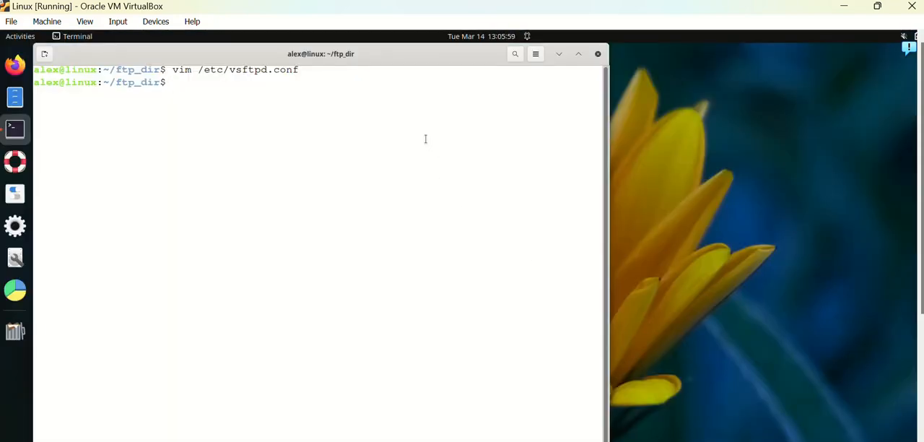
- Clear the terminal and go up to the parent directory of ftp_dir
type("clear")
key("Return")
type("cd ..")
key("Return")
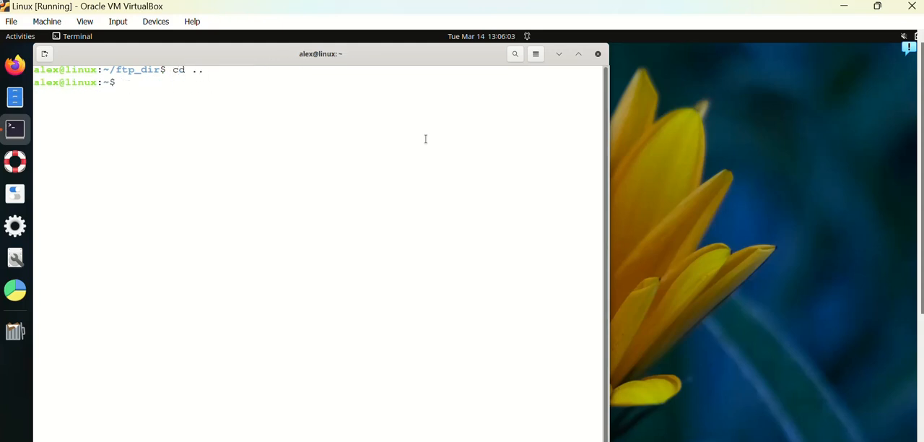
- Check the FTP server's service state with sudo systemctl status vsftpd, supplying the sudo password, and leave the output view
type("sydo")
key("BackSpace")
key("BackSpace")
key("BackSpace")
type("udo systemctl status ")
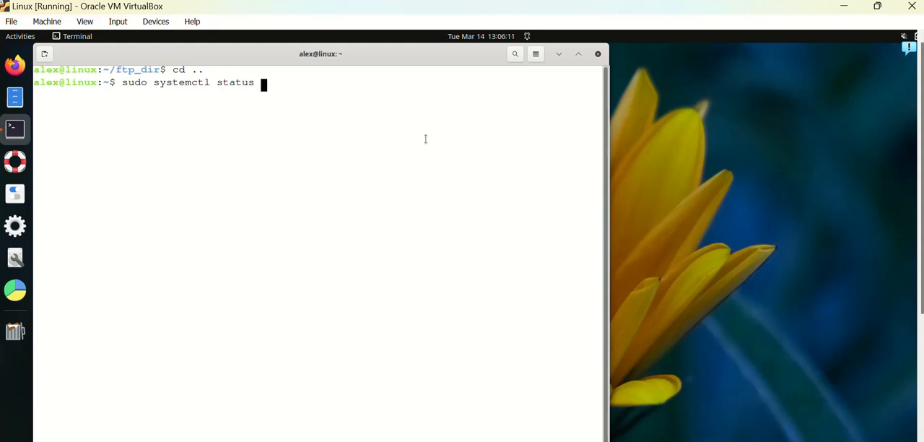
type("vsftpd")
key("Return")
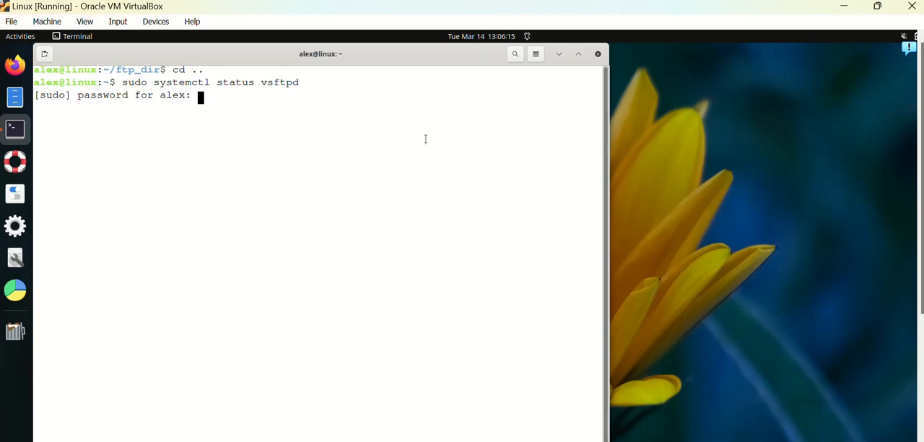
key("Return")
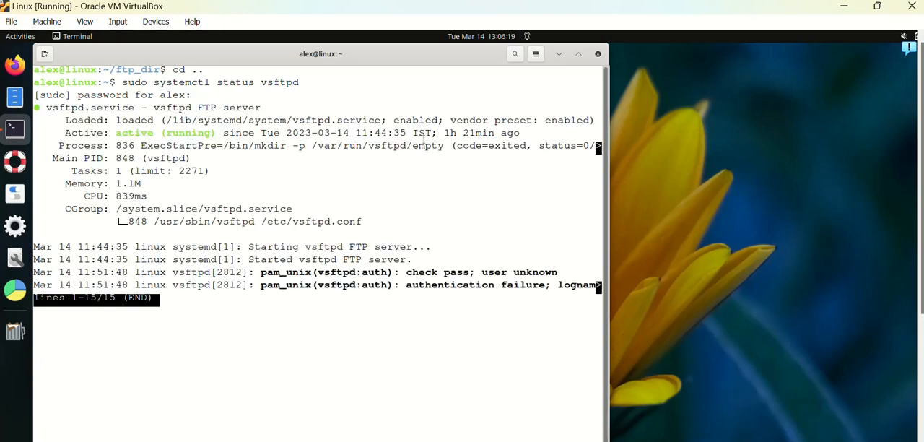
key("q")
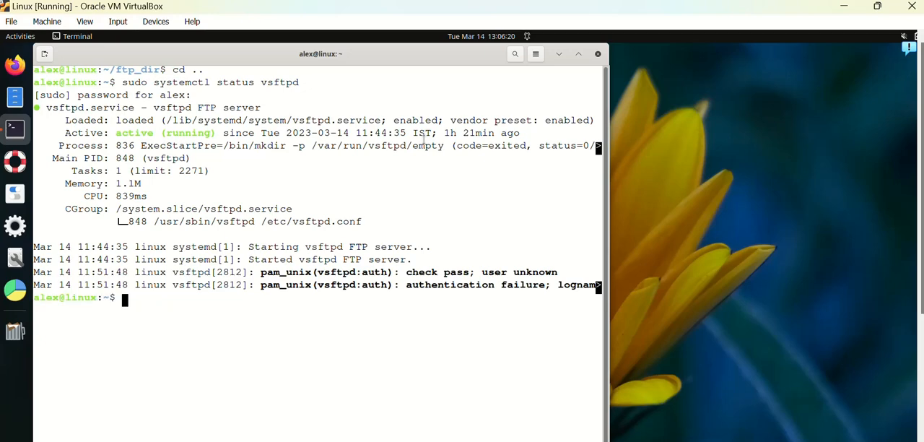
- View the FTP server configuration file /etc/vsftpd.conf in vim and quit without editing it
type("vim /")
type("etc/v")
type("fs")
key("BackSpace")
key("BackSpace")
key("BackSpace")
key("Up")
key("Up")
key("Up")
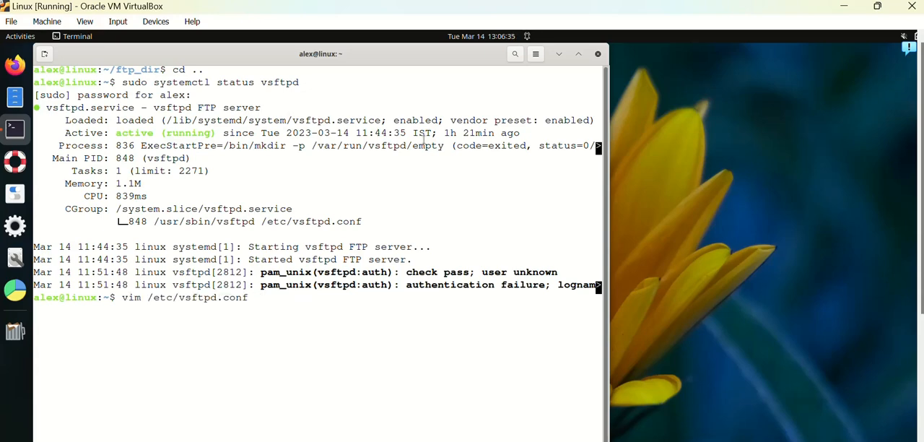
key("Return")
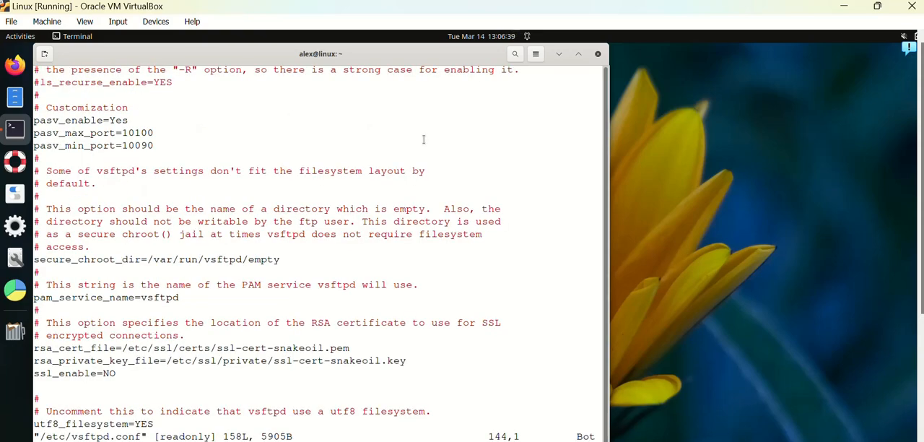
type(":q")
key("Return")
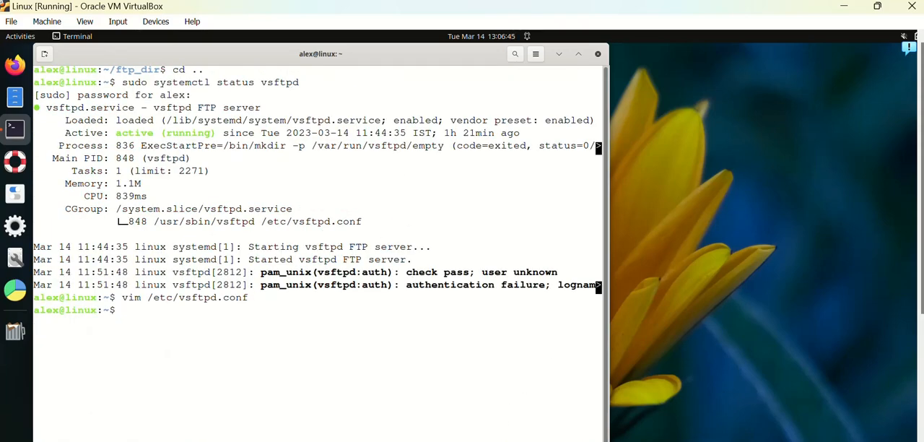
- In VirtualBox Manager, review the Linux machine's Adapter 1 port forwarding rules with the rule names in view, and close the settings with OK
left_click(371, 439)
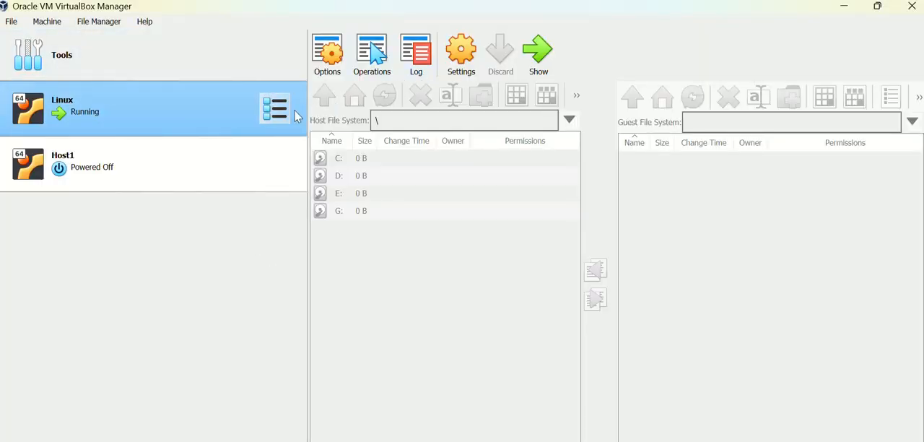
left_click(467, 60)
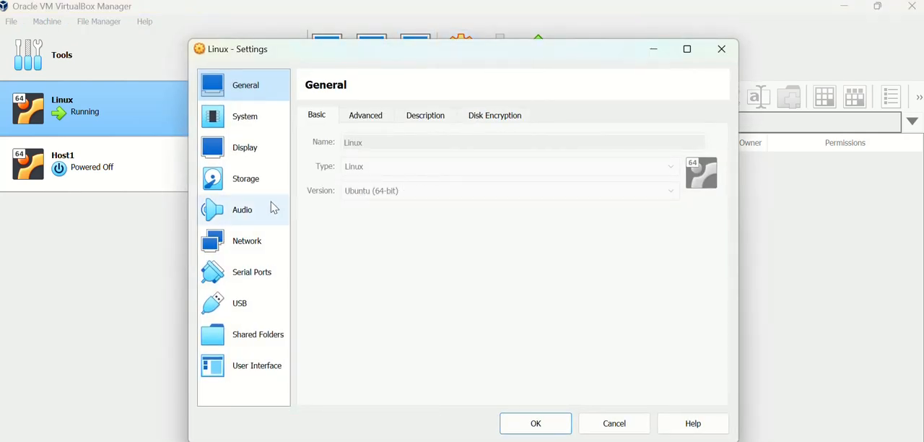
left_click(263, 251)
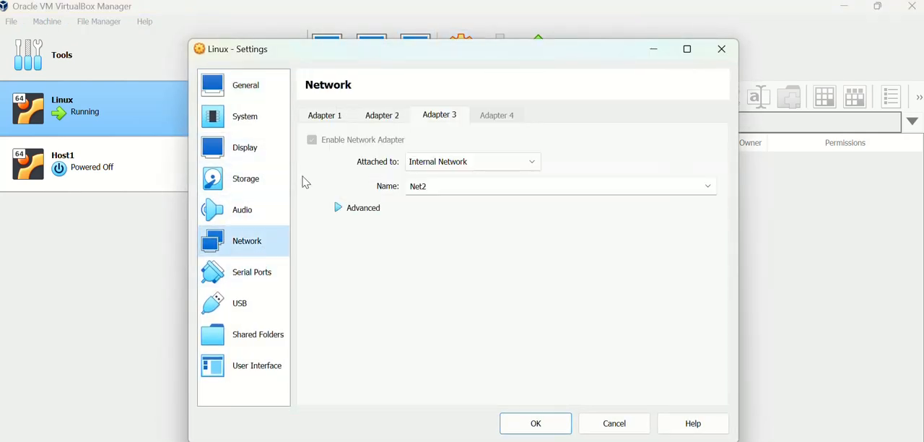
left_click(340, 120)
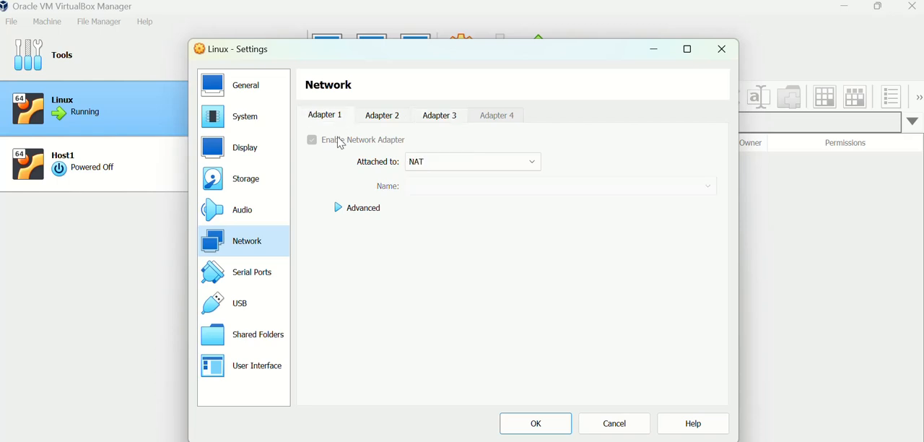
left_click(340, 209)
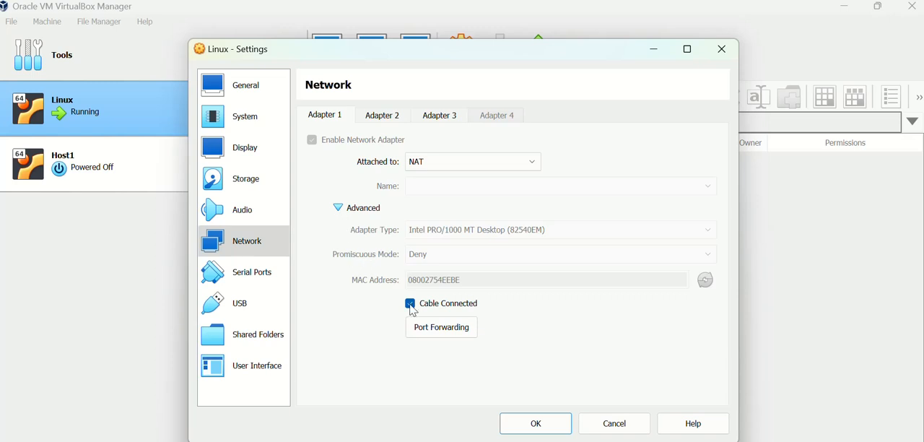
left_click(434, 331)
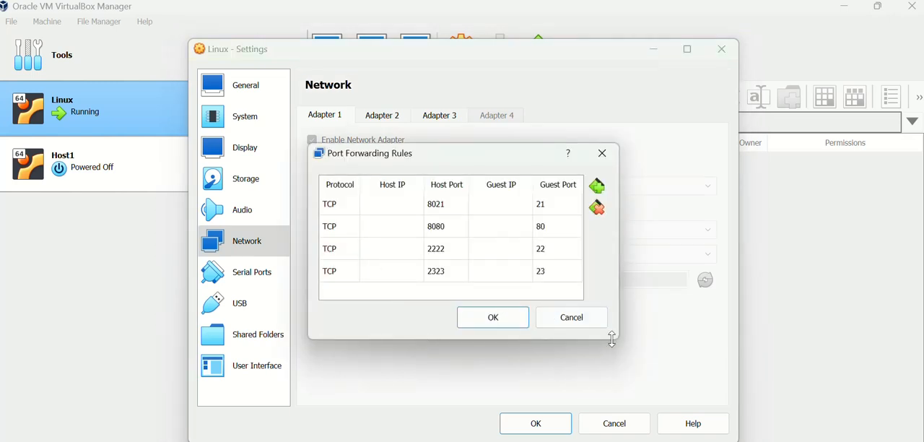
left_click_drag(620, 343, 693, 383)
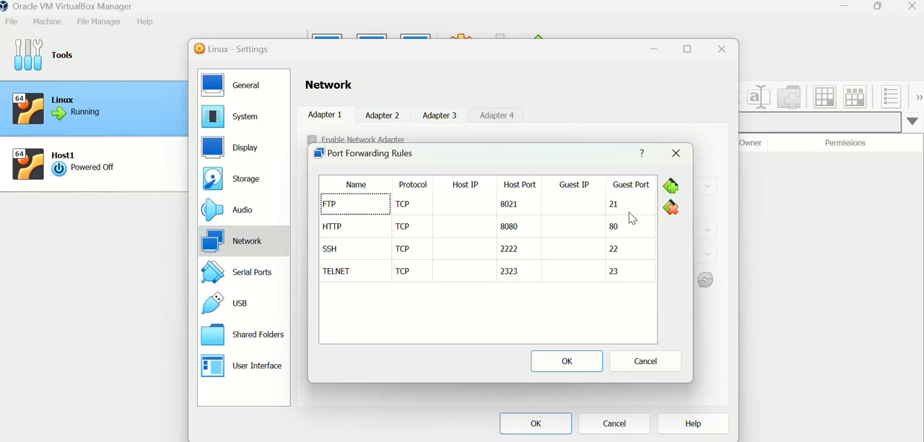
left_click(579, 365)
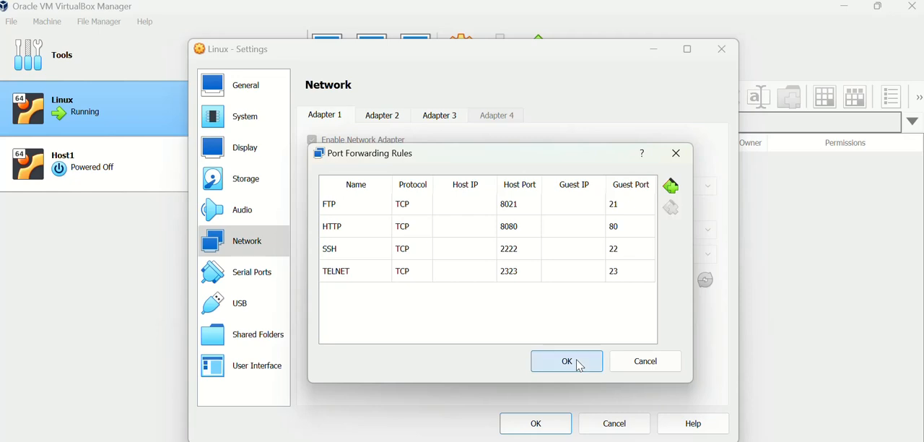
left_click(550, 433)
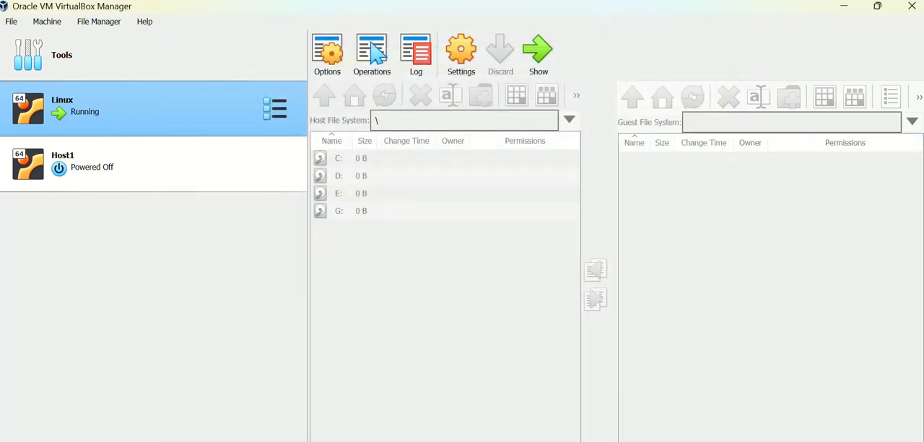
- Return to the PowerPoint Steps slide, reveal its remaining items, and view the FileZilla client download page in the browser
left_click(639, 413)
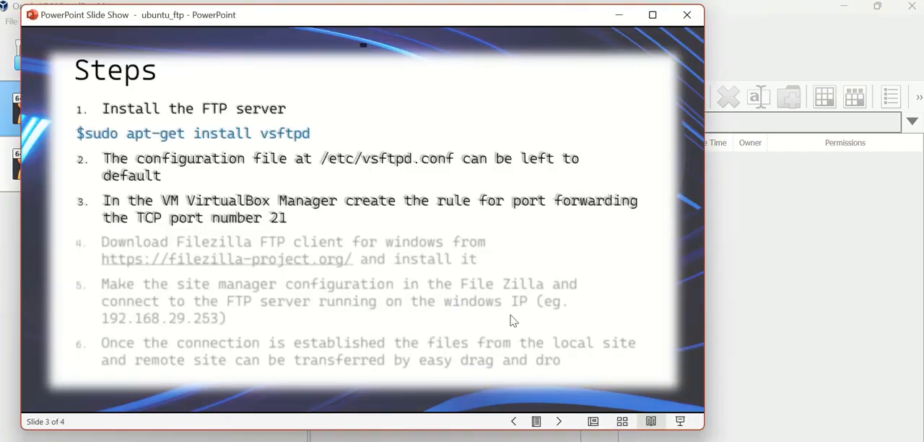
left_click(498, 271)
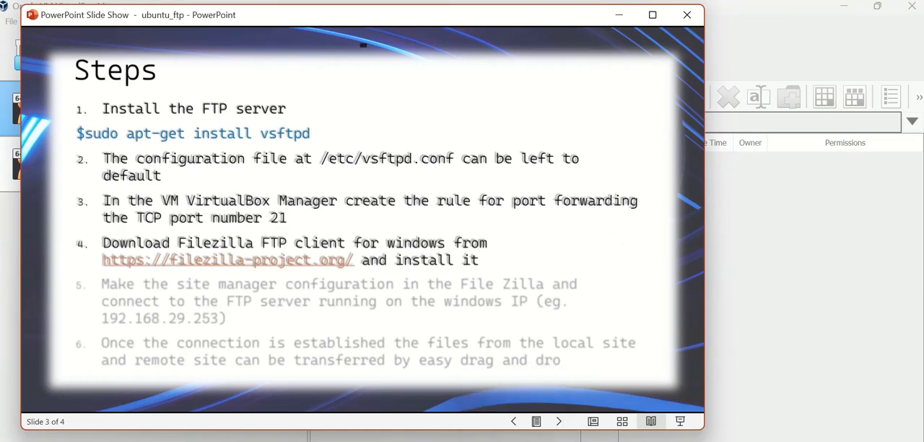
left_click(538, 411)
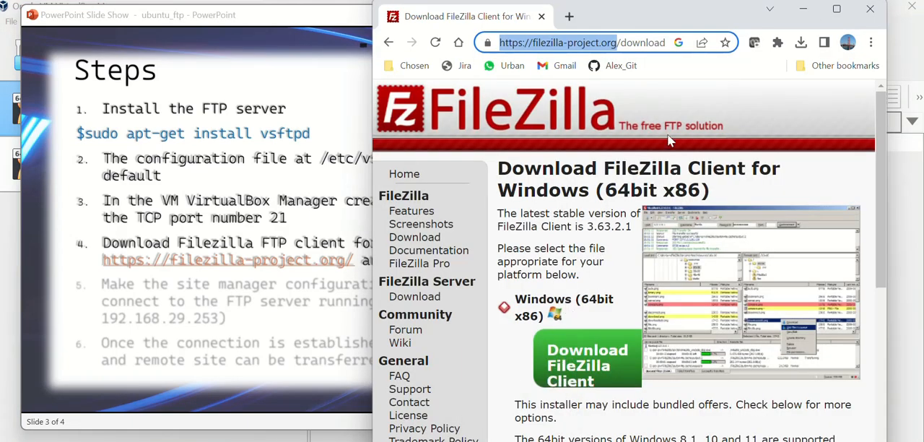
left_click(803, 9)
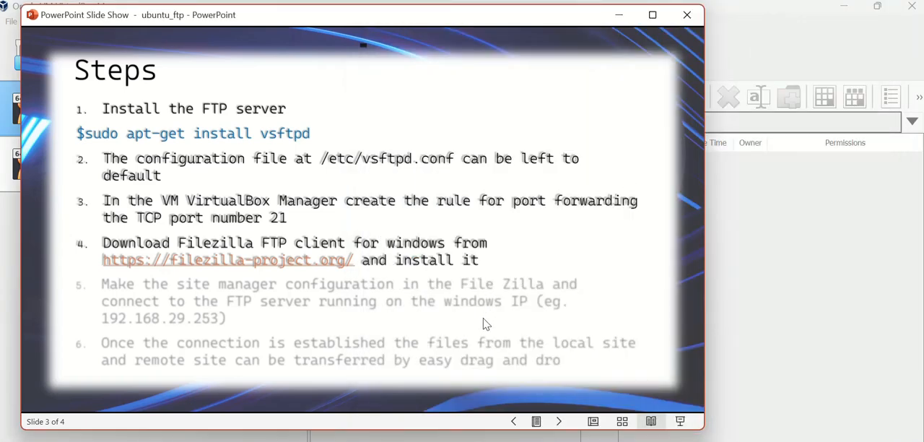
left_click(461, 320)
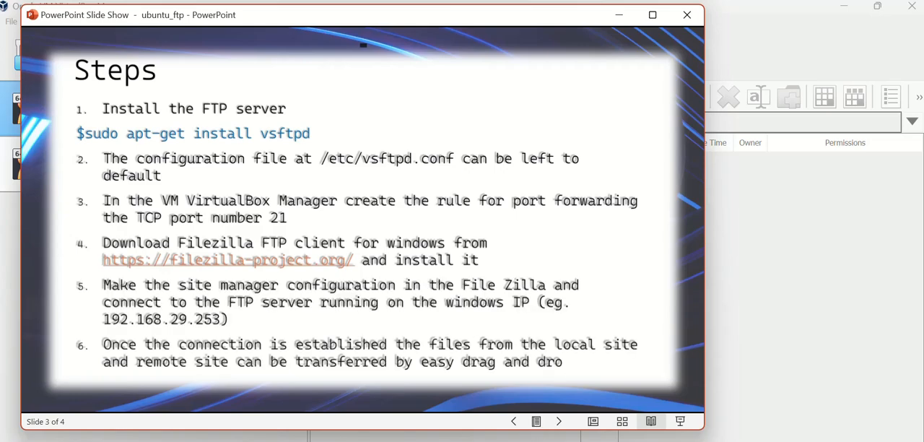
- Switch to FileZilla and rename the existing Site Manager entry as Test
left_click(664, 441)
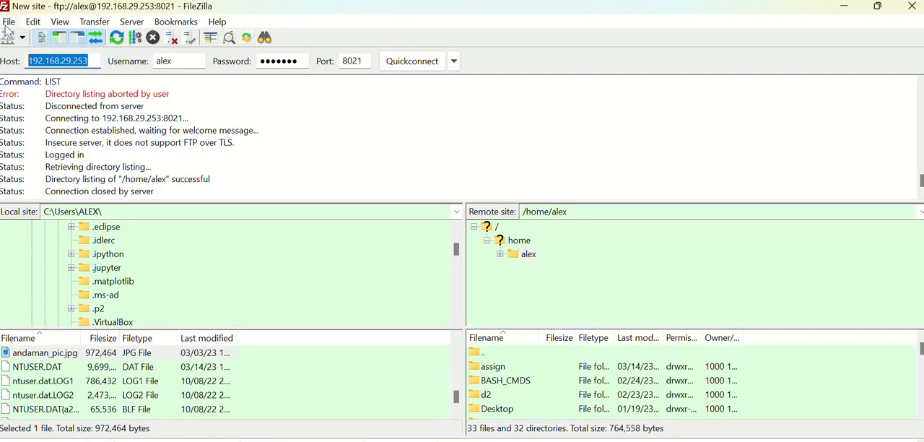
left_click(8, 22)
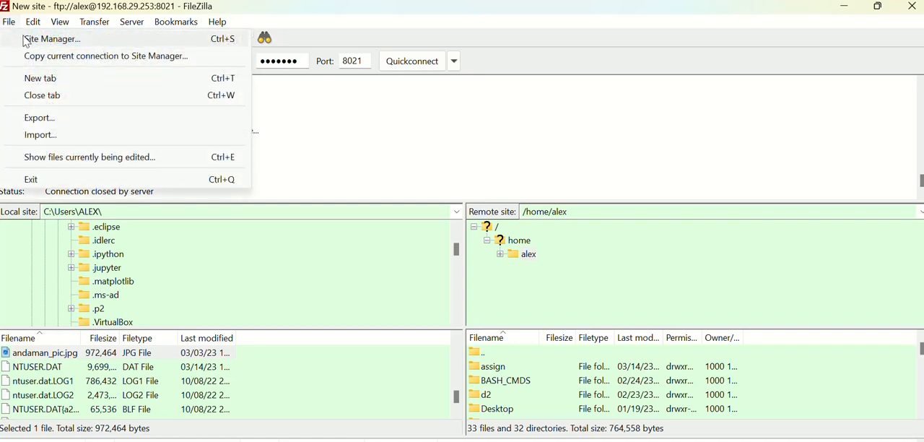
left_click(29, 39)
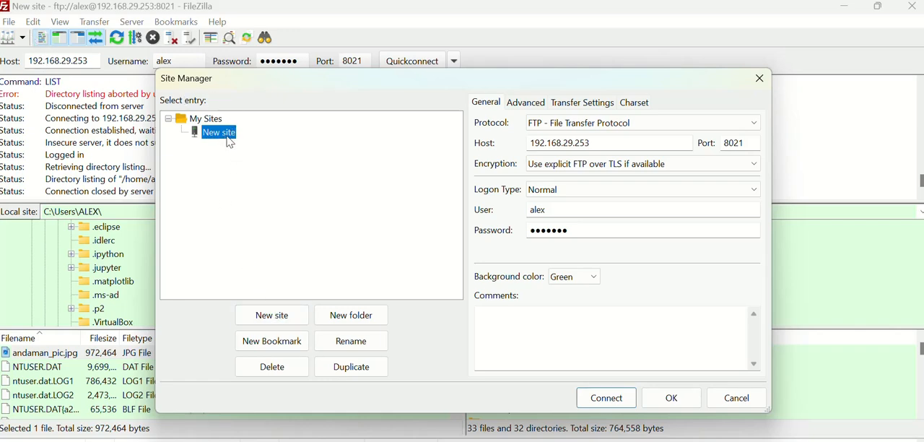
left_click(355, 343)
type("Test")
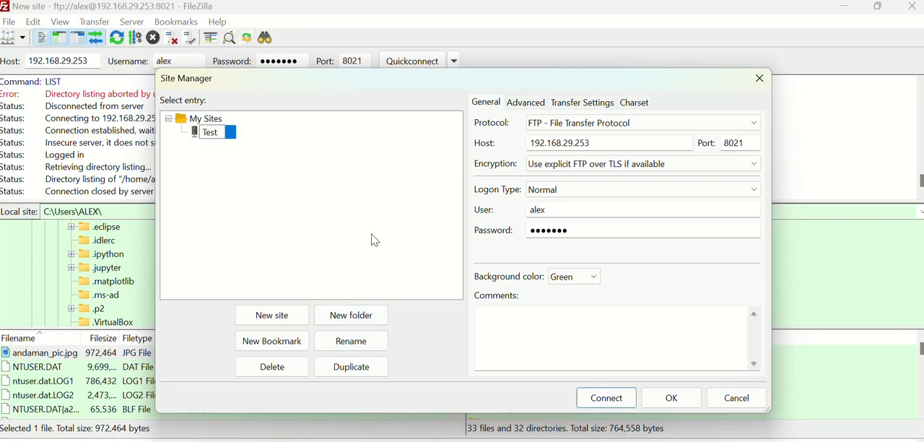
key("Return")
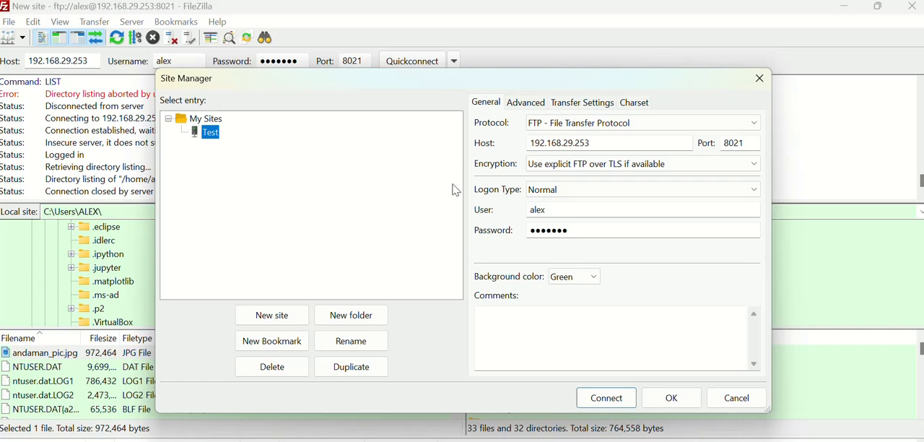
- Select the Test site's host address and switch to the Windows PowerShell window to compare it with the Wi-Fi adapter's IPv4 address
left_click_drag(613, 141, 526, 144)
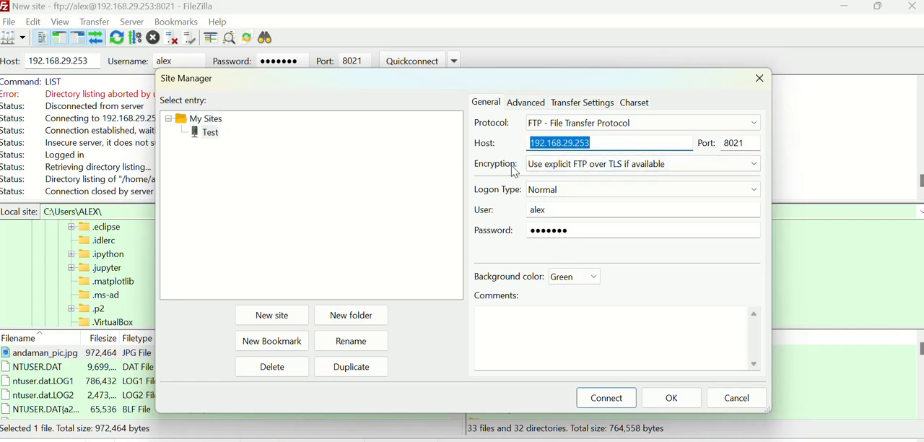
left_click(386, 441)
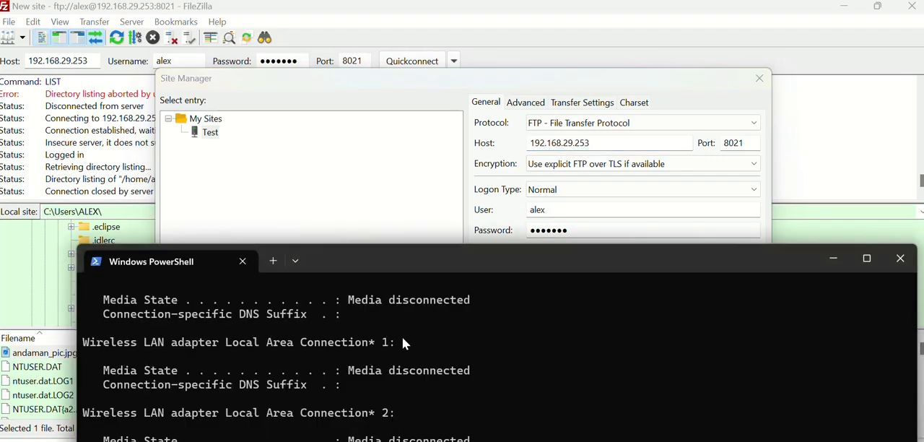
left_click_drag(466, 265, 446, 18)
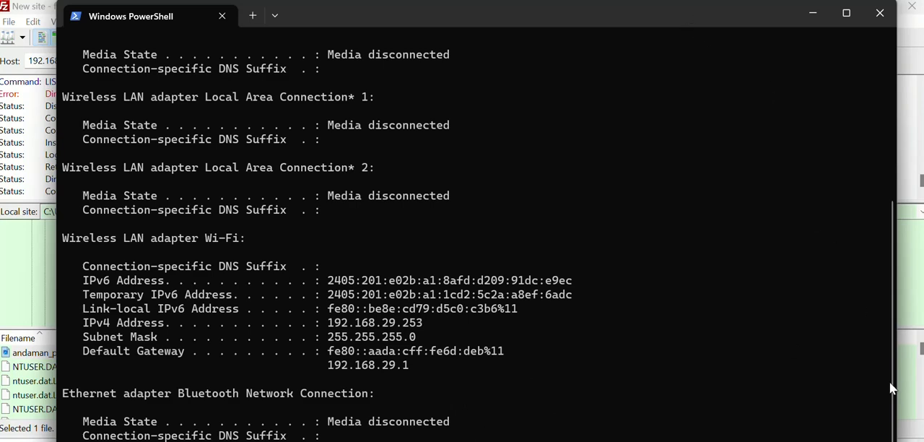
scroll(877, 394, "up", 1)
left_click_drag(621, 23, 671, 24)
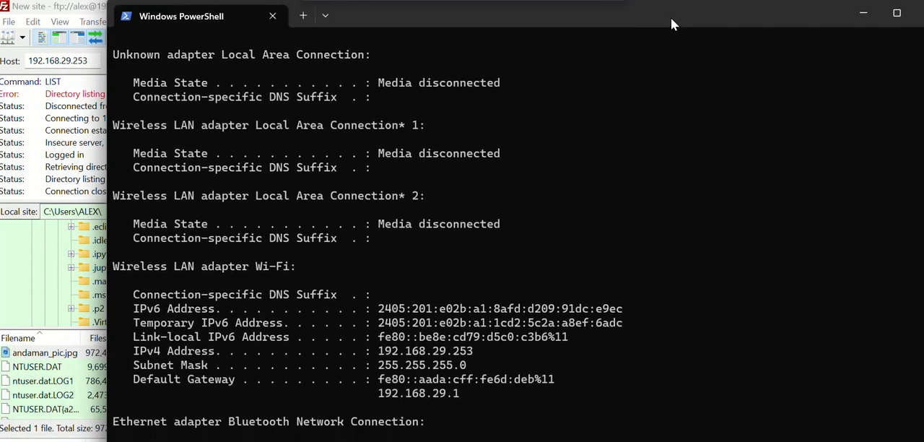
double_click(655, 21)
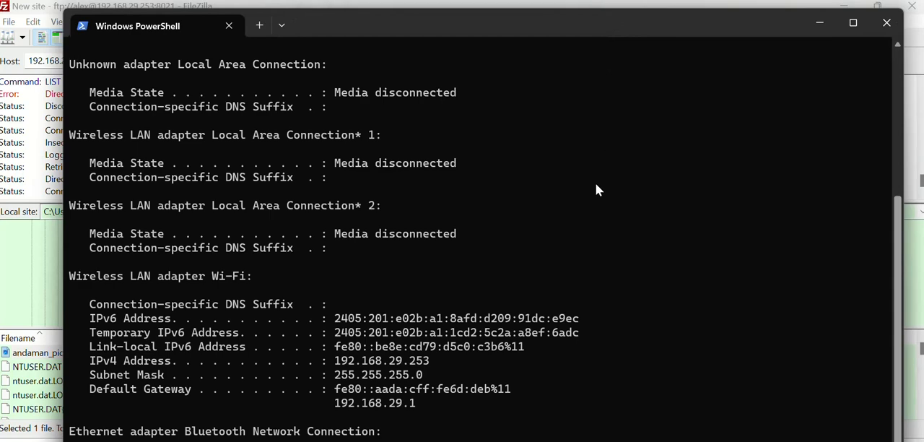
- Clear the old network output from the PowerShell window with cls
left_click(663, 195)
key("Return")
key("Return")
key("Return")
key("Return")
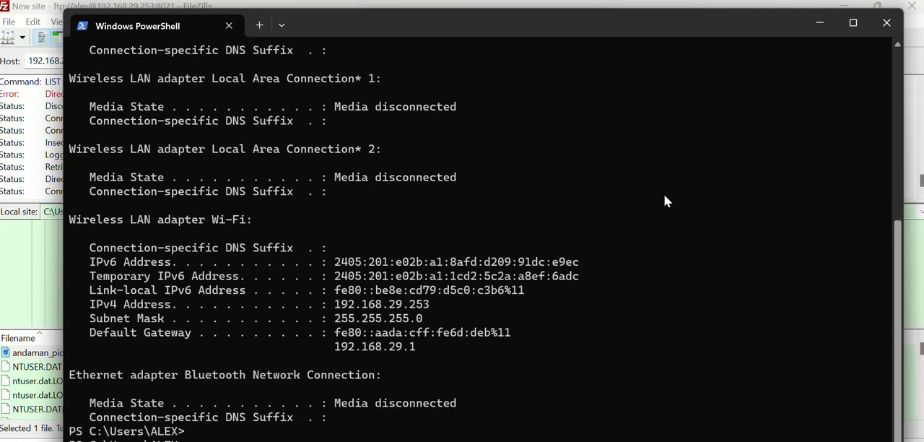
key("Return")
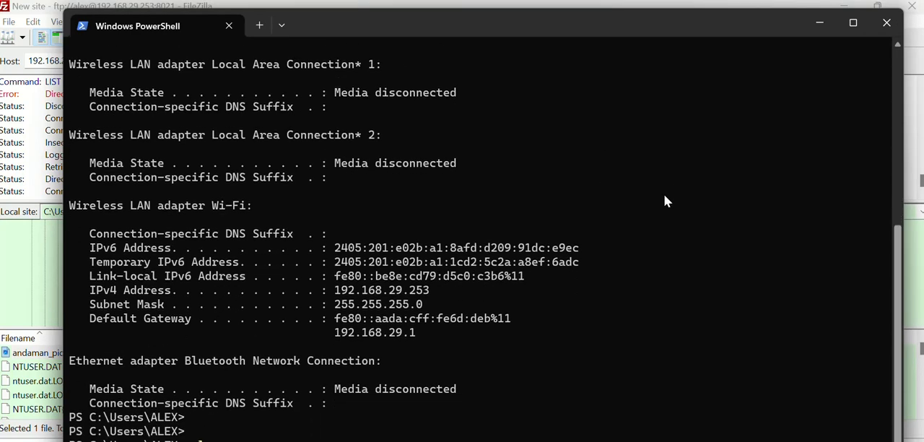
type("cls")
key("Return")
key("Return")
key("Return")
key("Return")
key("Return")
key("Return")
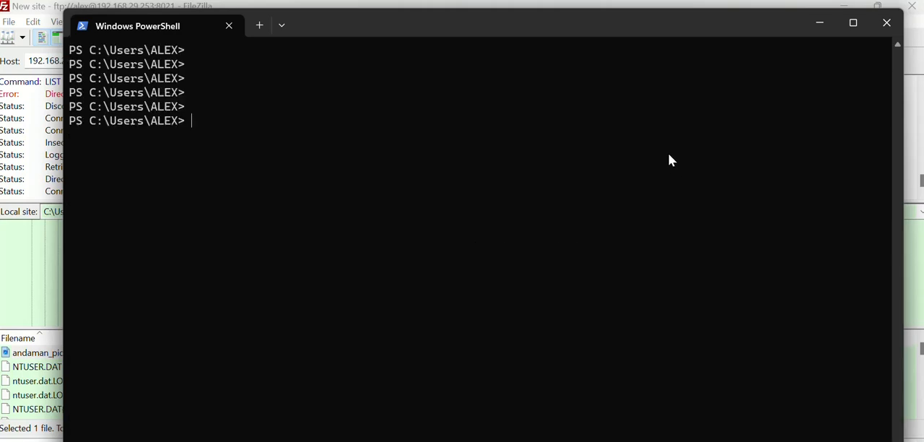
- Clear PowerShell again, run ipconfig to check the Wi-Fi adapter's IPv4 address, and minimize the window to return to FileZilla
type("clear")
key("Return")
type("ipconfig")
key("Return")
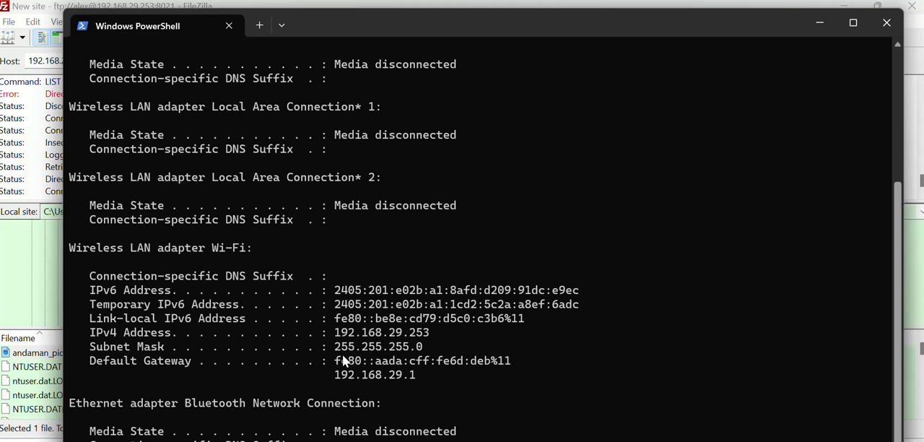
left_click(818, 23)
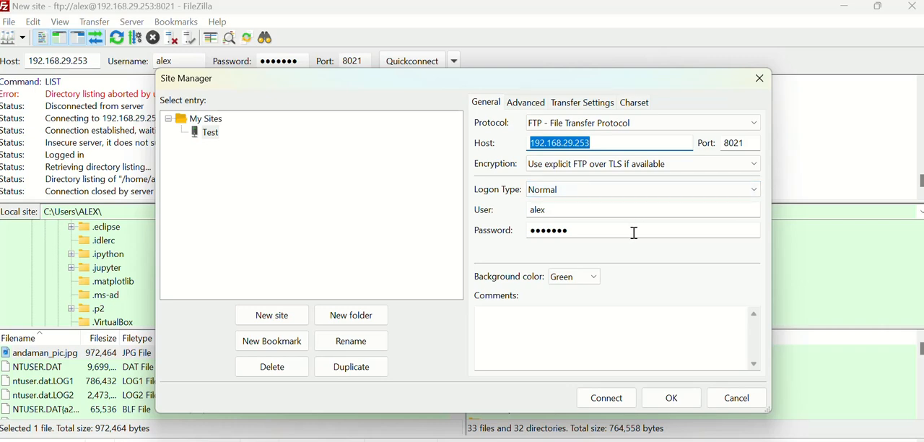
- Review the Test site's advanced and transfer settings in Site Manager and connect to the server
left_click(538, 109)
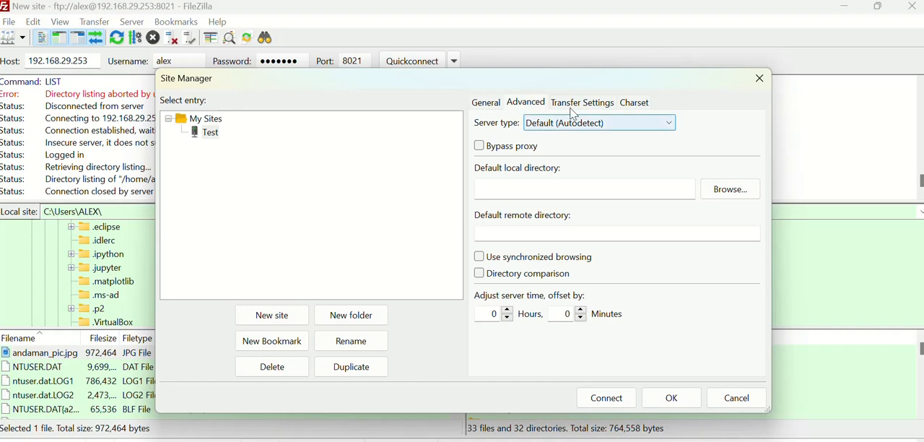
left_click(577, 106)
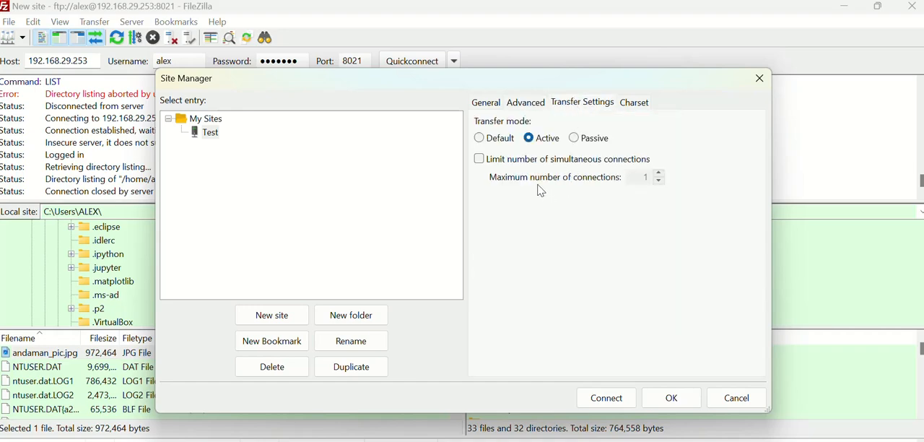
left_click(611, 400)
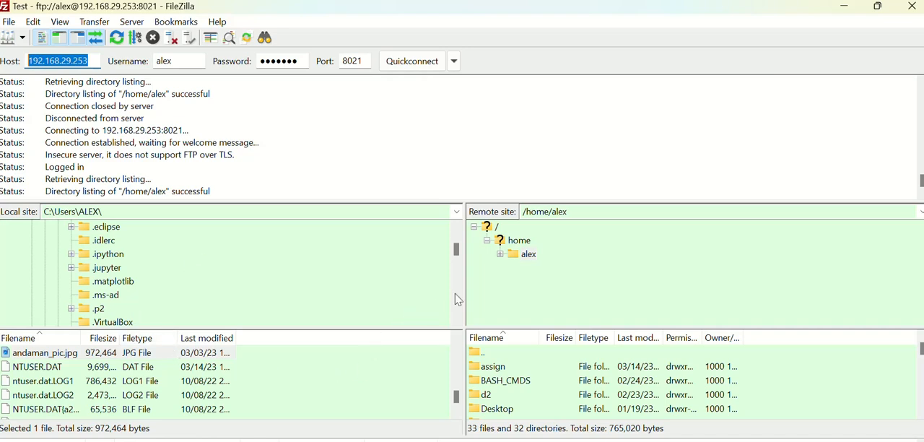
- Expand the user's home folder in the remote directory tree and open ftp_dir
left_click(500, 255)
scroll(585, 293, "down", 3)
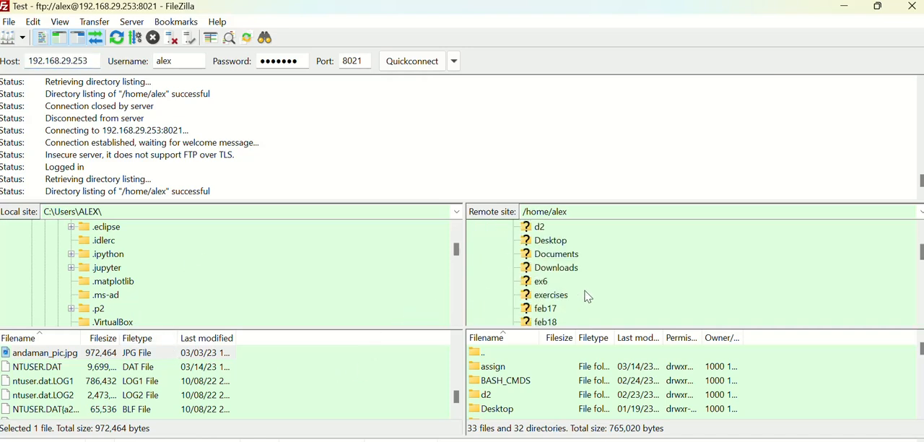
scroll(586, 295, "down", 2)
left_click(546, 272)
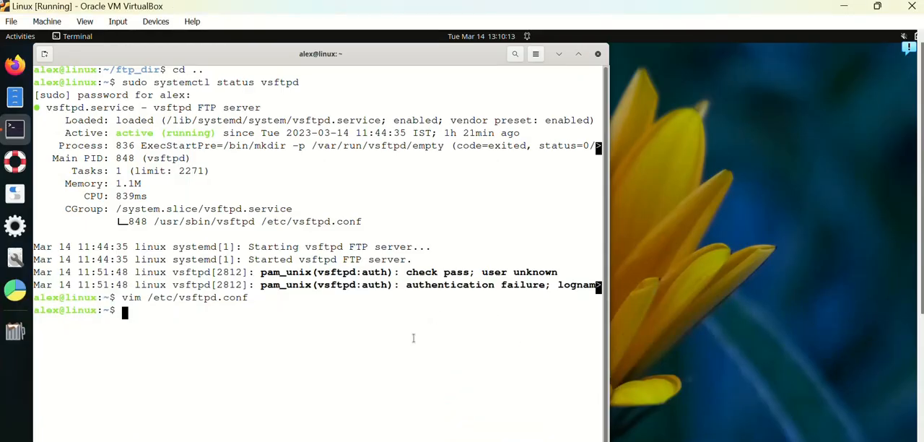
- In the Linux virtual machine's terminal, clear the screen, change to the ftp_dir directory and list its contents with ls
type("clear")
key("Return")
type("cd ")
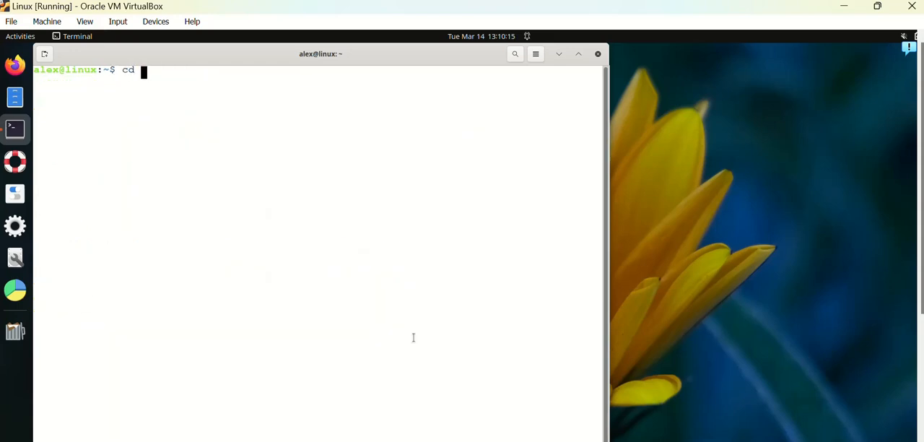
type("ftp_di")
key("Tab")
key("Return")
type("ls")
key("Return")
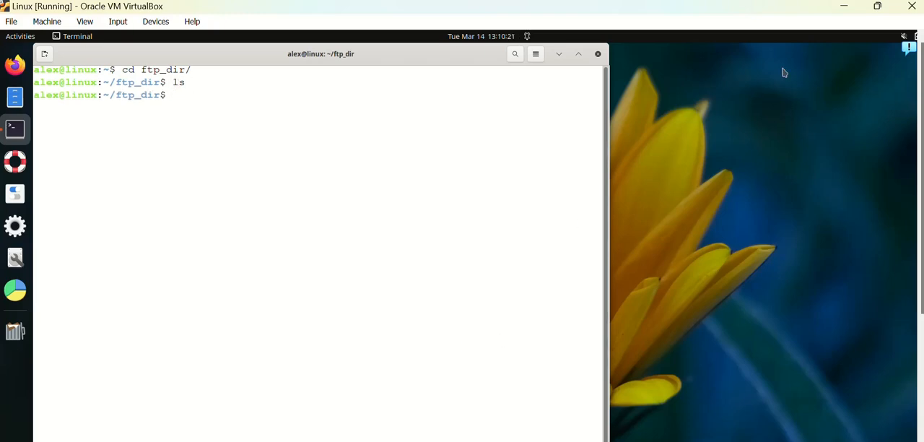
- Return to FileZilla and upload andaman_pic.jpg from the local user folder to the remote ftp_dir directory
left_click(843, 6)
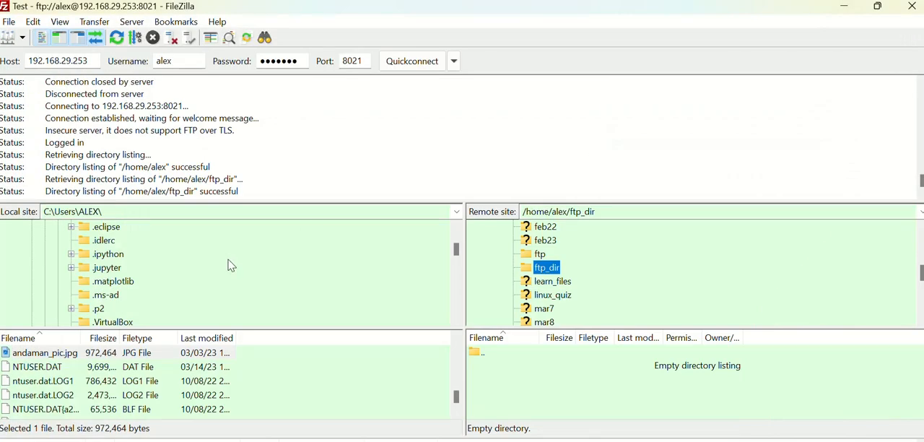
left_click_drag(69, 352, 545, 379)
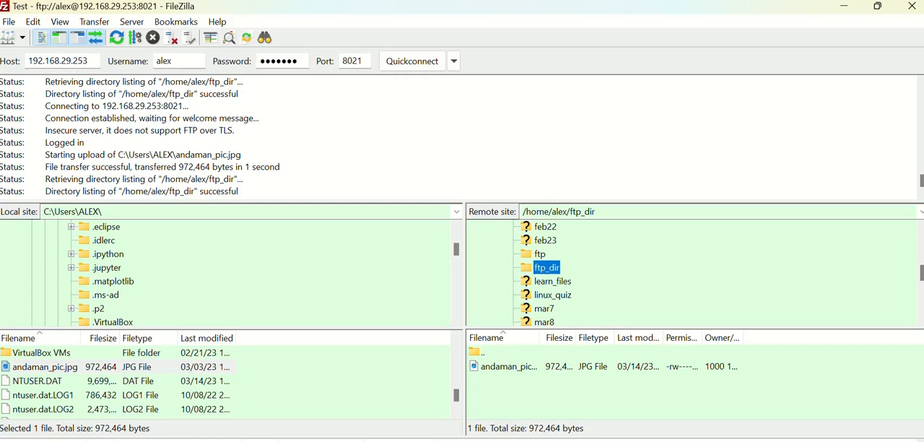
- Switch back to the Linux virtual machine's terminal and list ftp_dir again with ls to check the upload
left_click(522, 427)
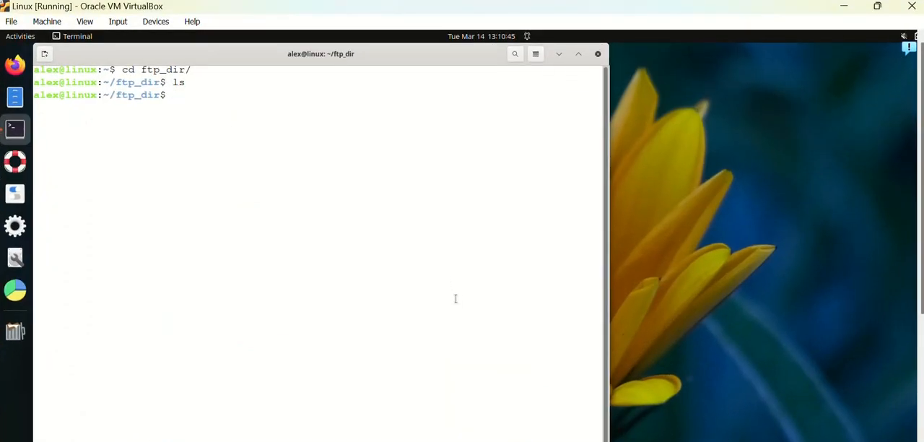
type("ls")
key("Return")
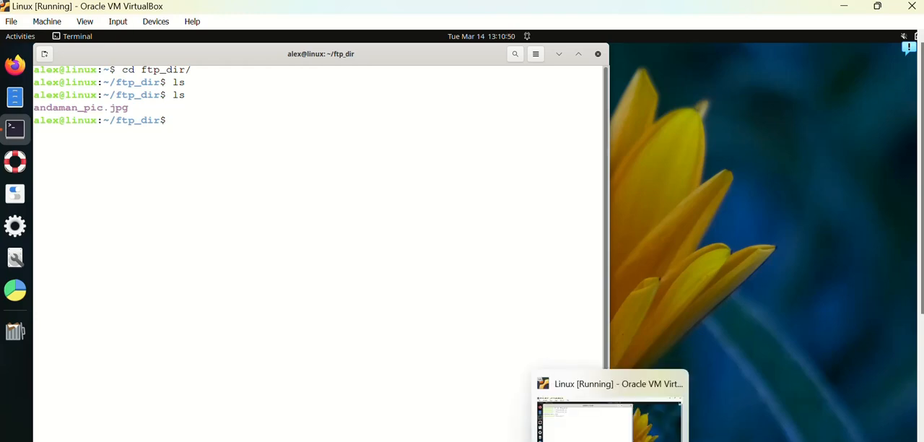
- Switch to the PowerPoint slide show and advance to the closing slide, slide 4
mouse_move(642, 441)
left_click(641, 415)
left_click(562, 282)
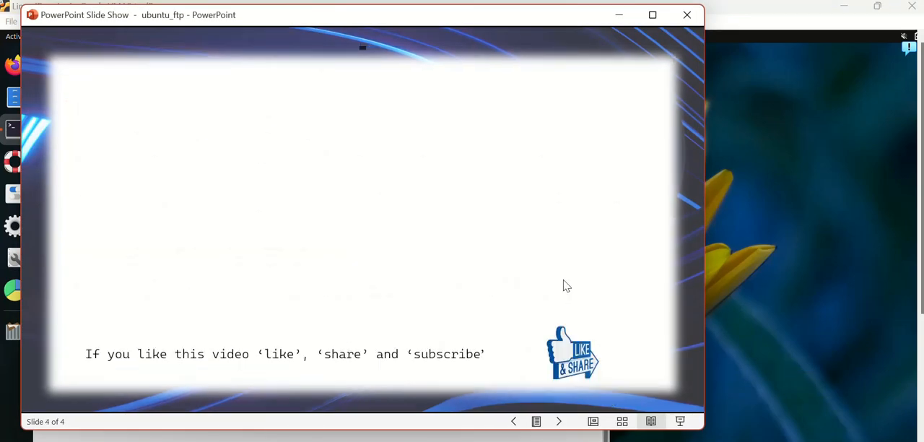